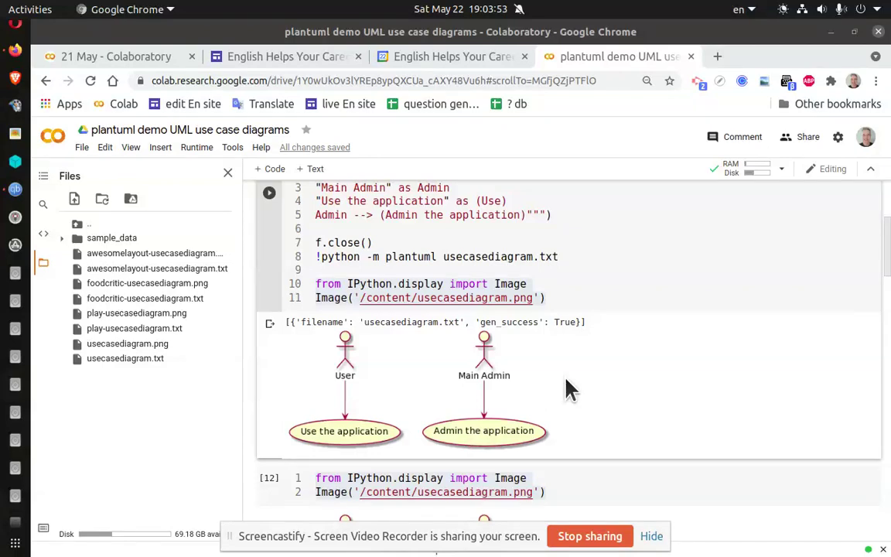
scroll(576, 381, "up", 1)
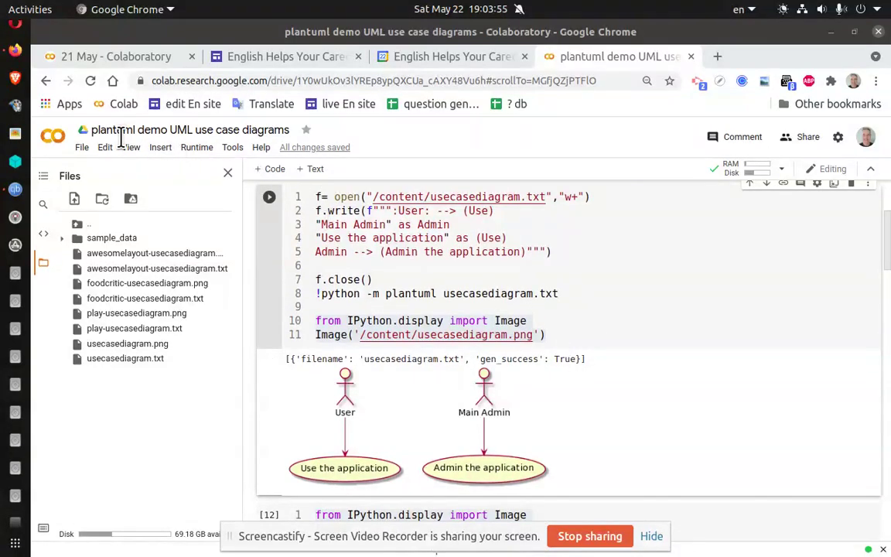
mouse_move(545, 334)
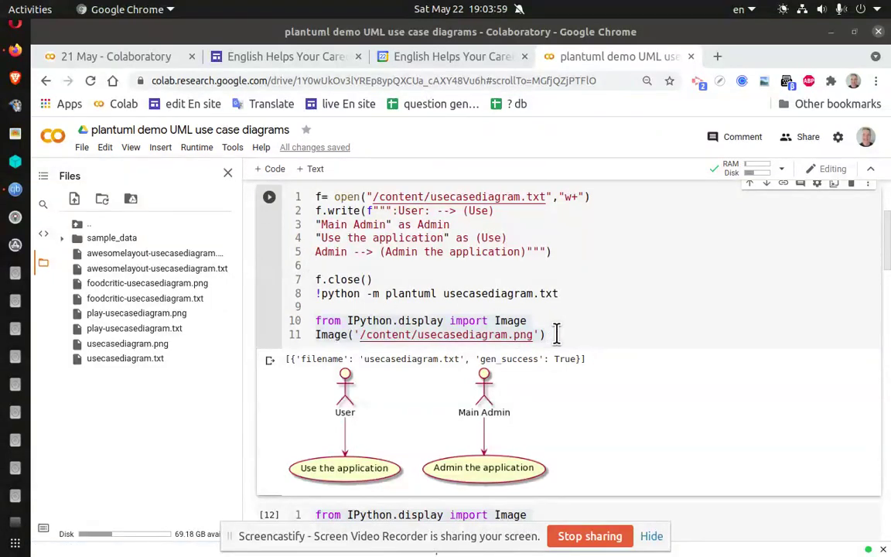
scroll(567, 356, "down", 3)
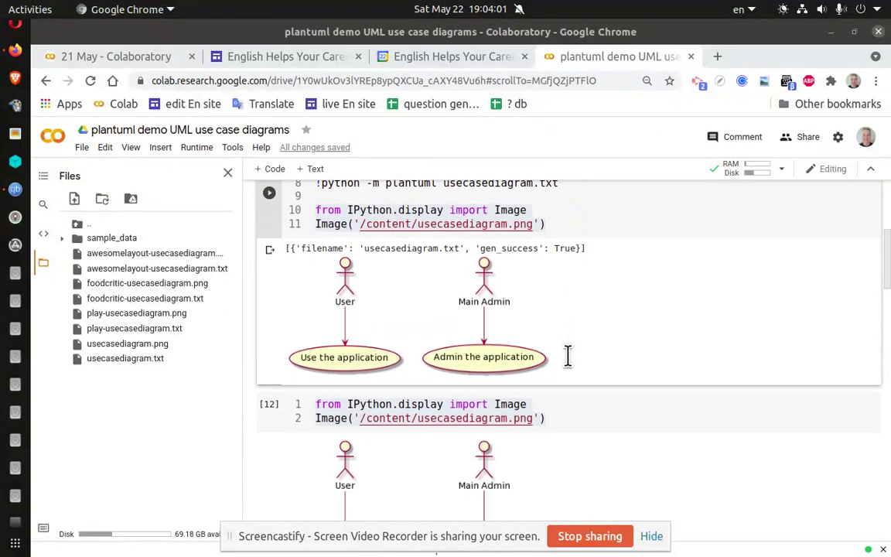
scroll(567, 356, "down", 2)
scroll(567, 356, "down", 1)
scroll(567, 356, "down", 3)
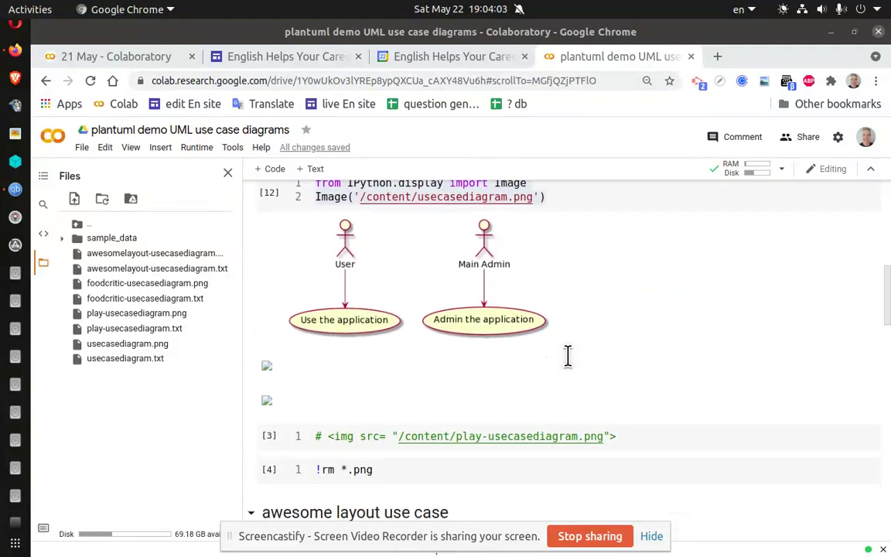
scroll(567, 357, "up", 1)
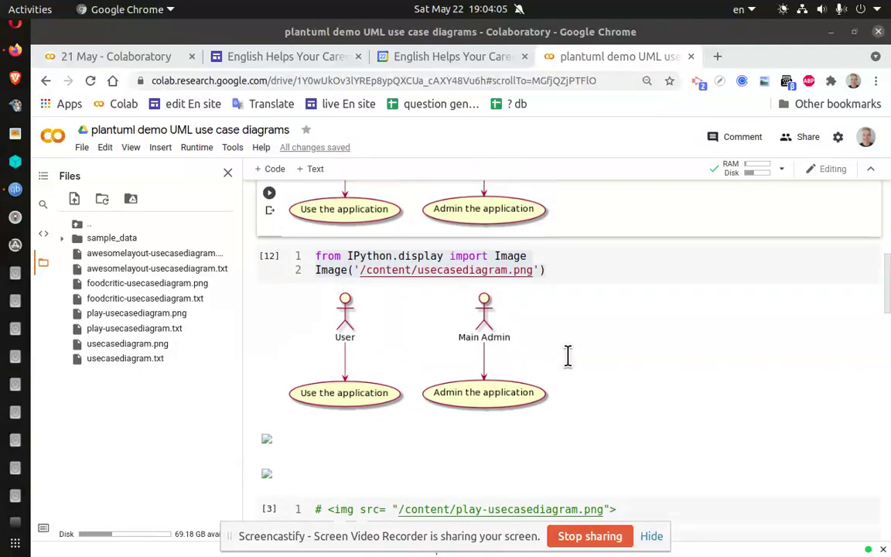
scroll(572, 354, "up", 1)
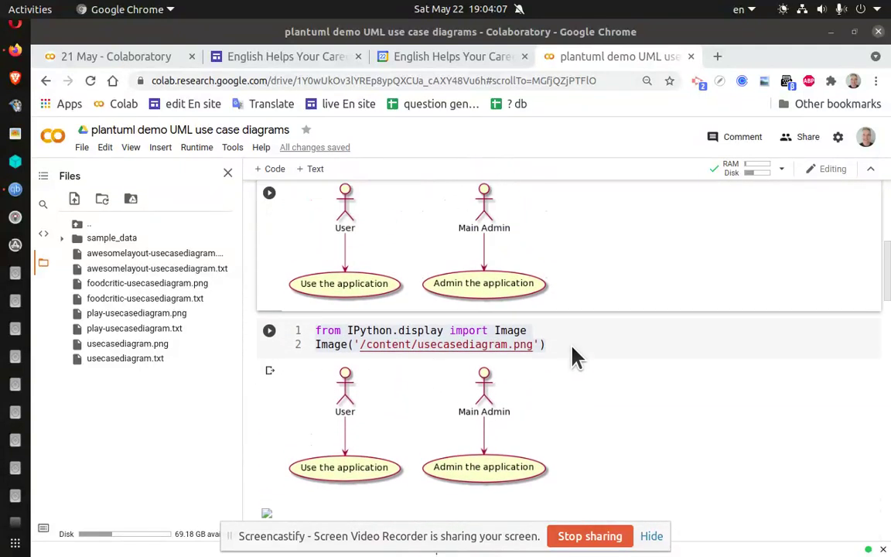
scroll(571, 343, "up", 2)
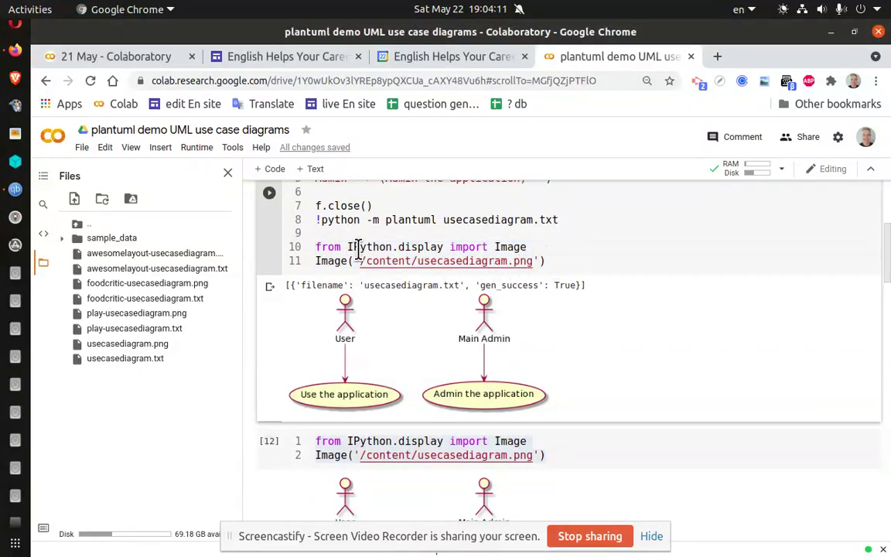
- Copy the file path of foodcritic-usecasediagram.png from the file browser
left_click(317, 248)
right_click(166, 292)
left_click(194, 368)
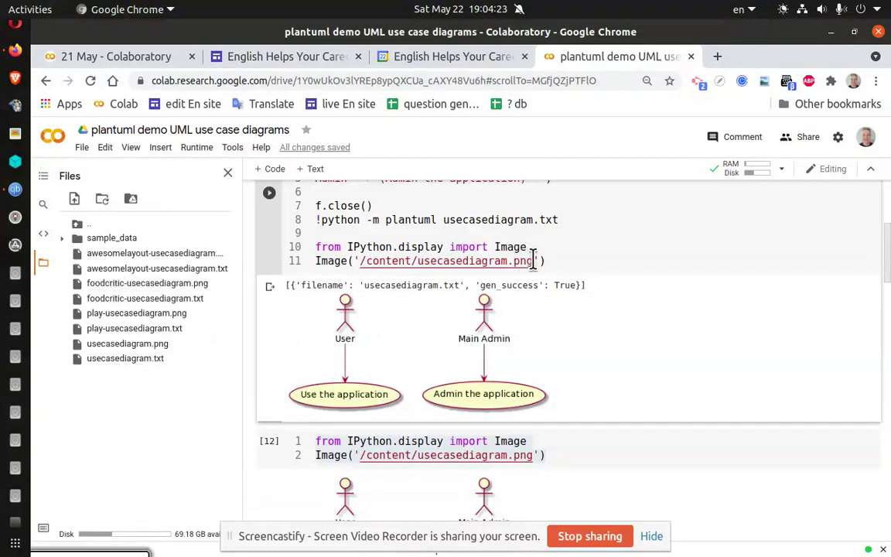
- Insert two empty lines after line 11's Image call and select lines 10–11
left_click(558, 260)
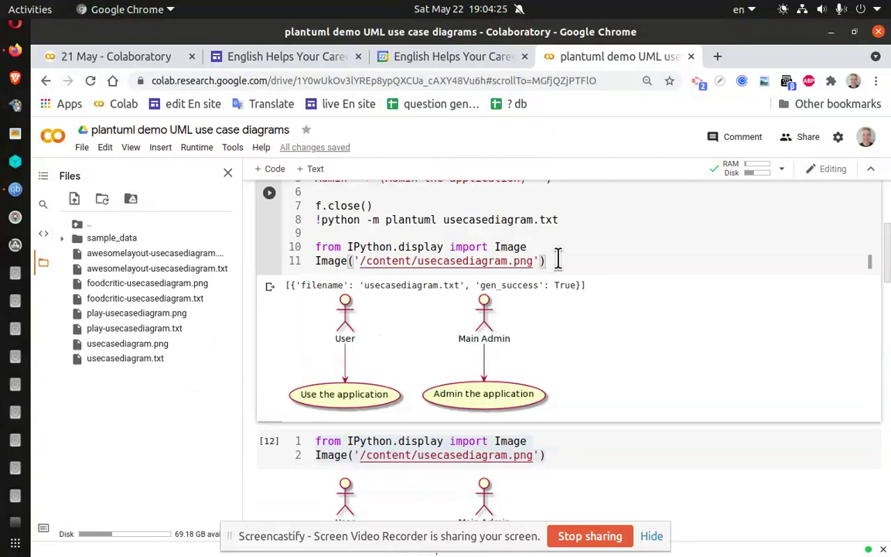
key("Return")
key("Return")
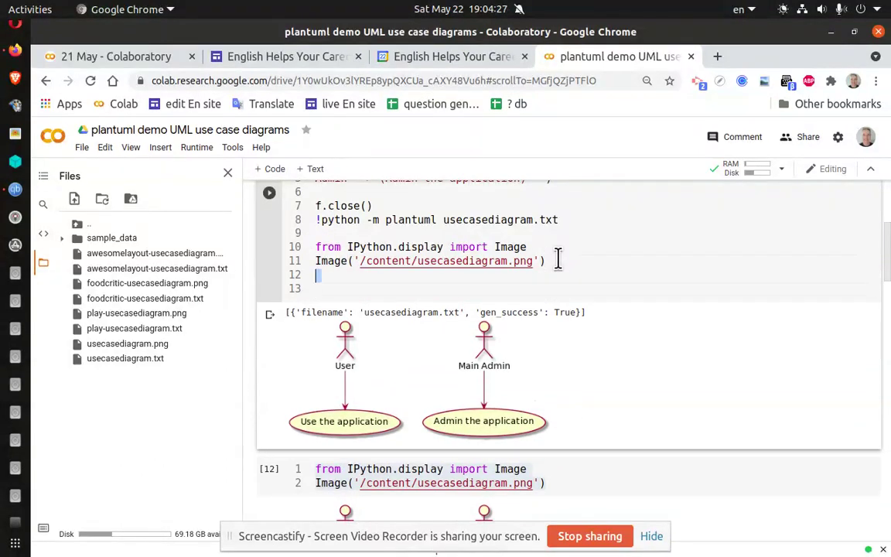
key("shift+Up")
key("shift+Up")
left_click(316, 463)
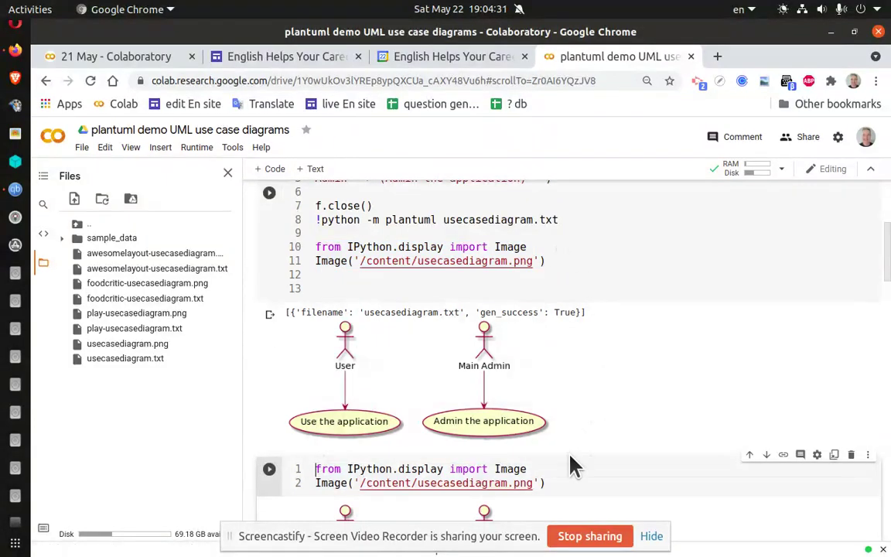
left_click_drag(564, 261, 308, 249)
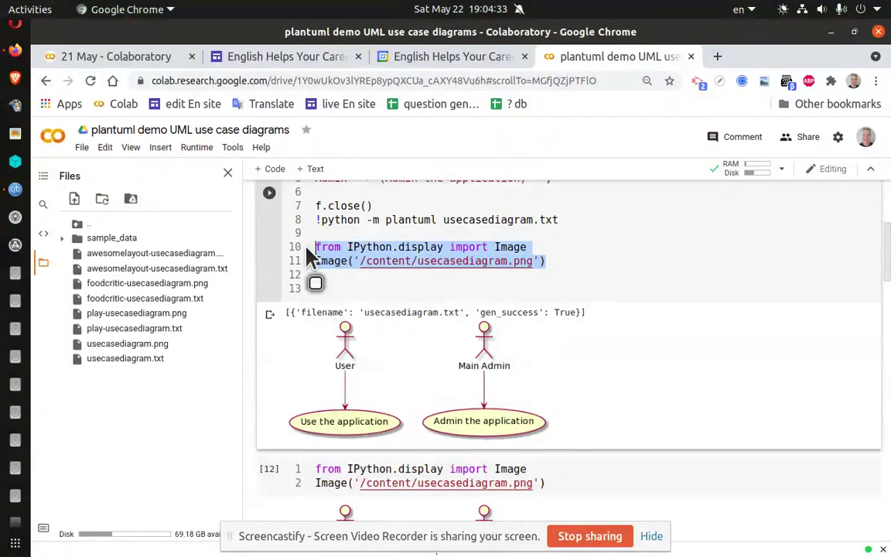
- Copy the path /content/play-usecasediagram.png from the file browser
left_click(550, 484)
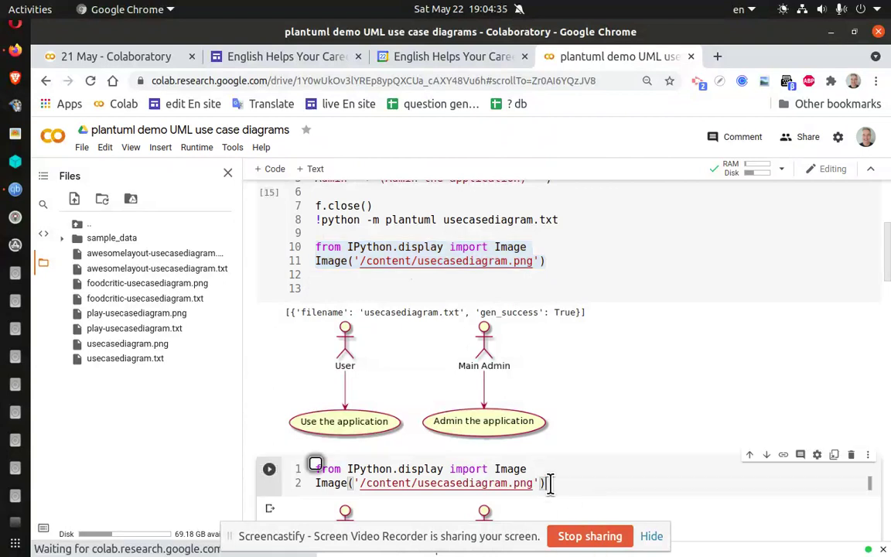
right_click(152, 314)
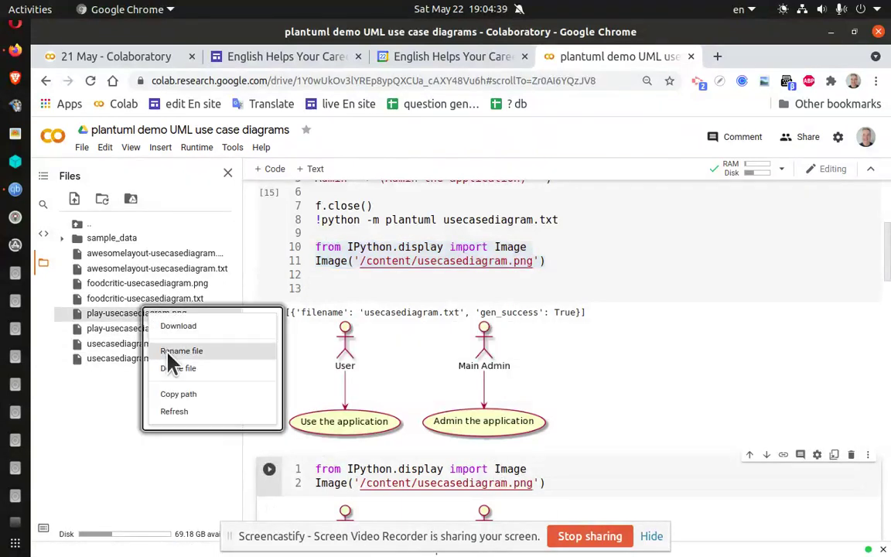
left_click(186, 393)
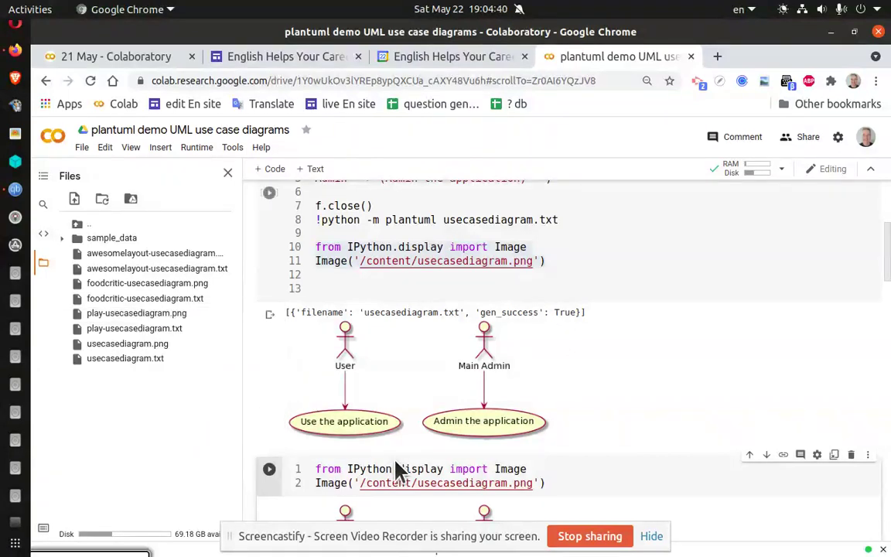
- Replace the line-2 usecasediagram.png path with the copied play-usecasediagram path and run the cell
left_click(361, 481)
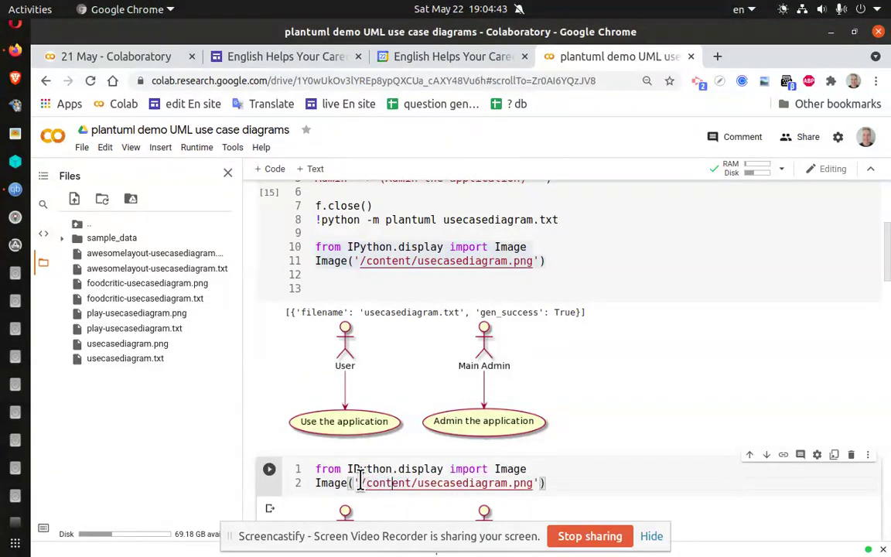
left_click_drag(359, 481, 543, 487)
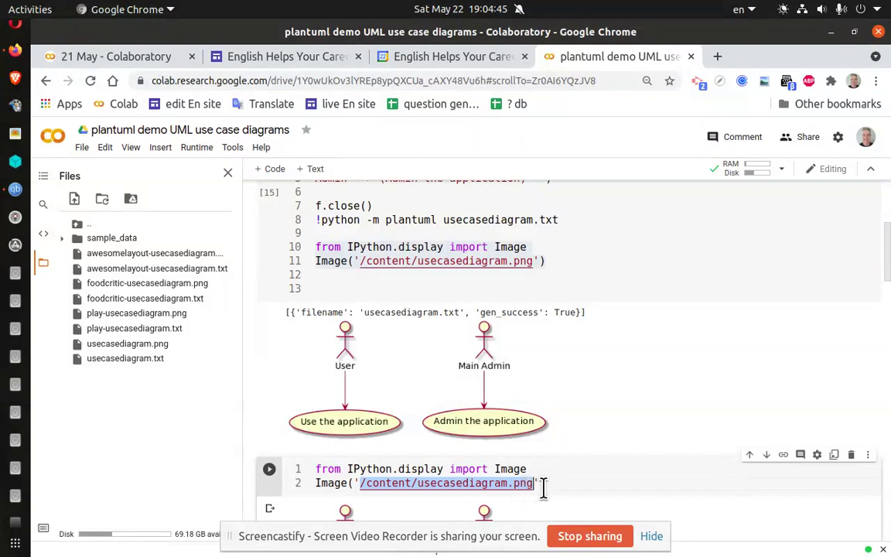
type("/content/play-usecasediagram.png")
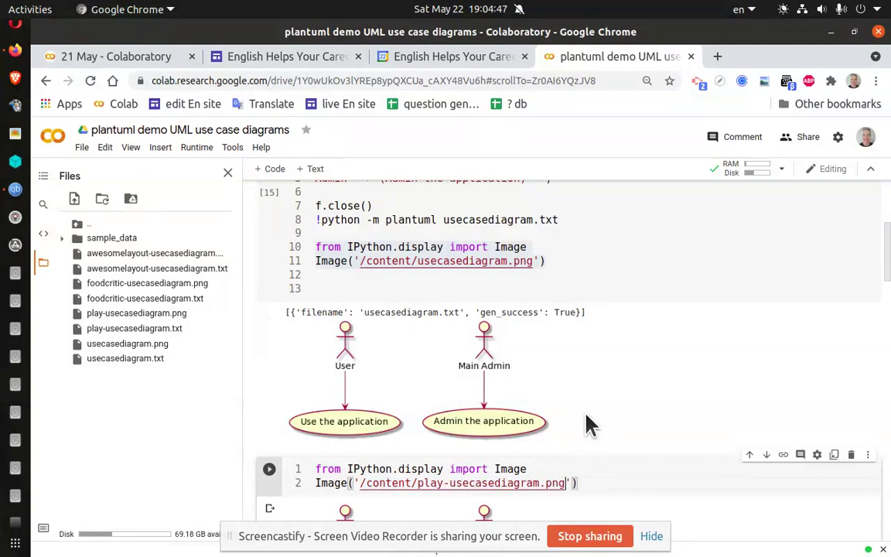
scroll(616, 379, "down", 2)
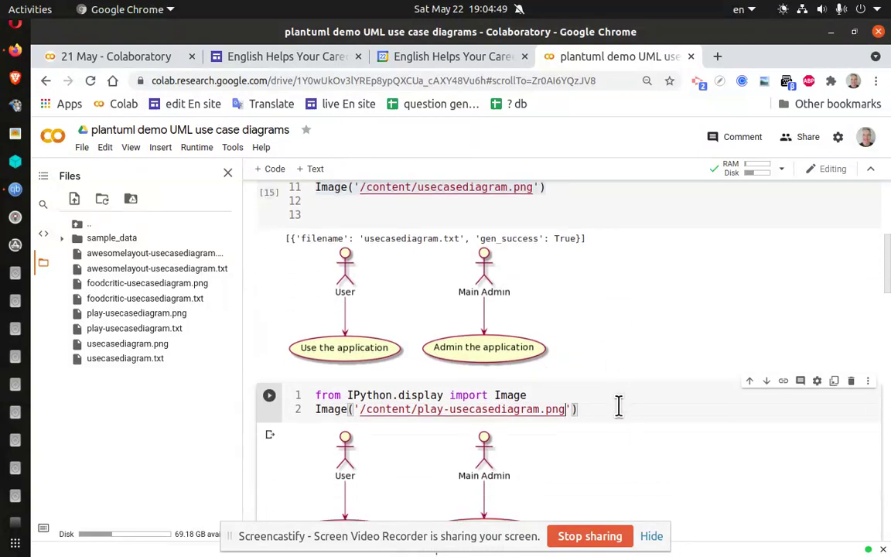
key("ctrl+Return")
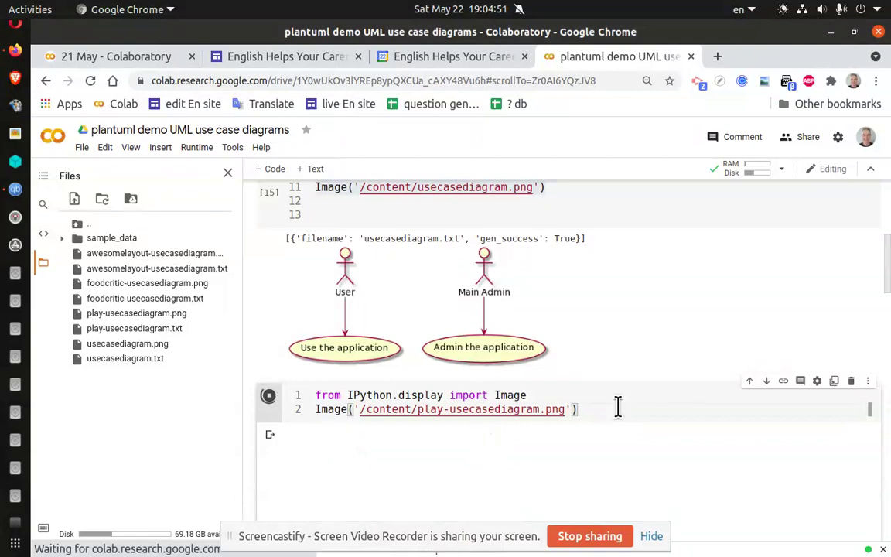
scroll(514, 441, "down", 2)
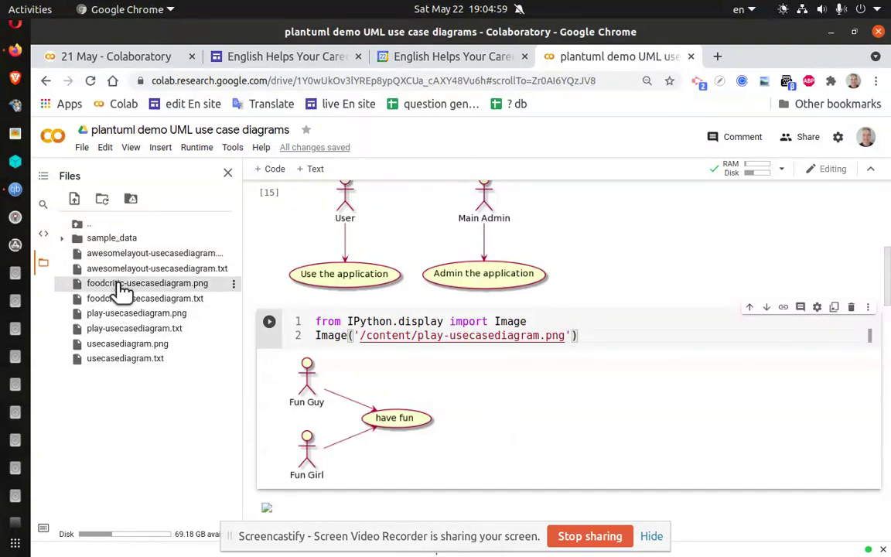
mouse_move(395, 418)
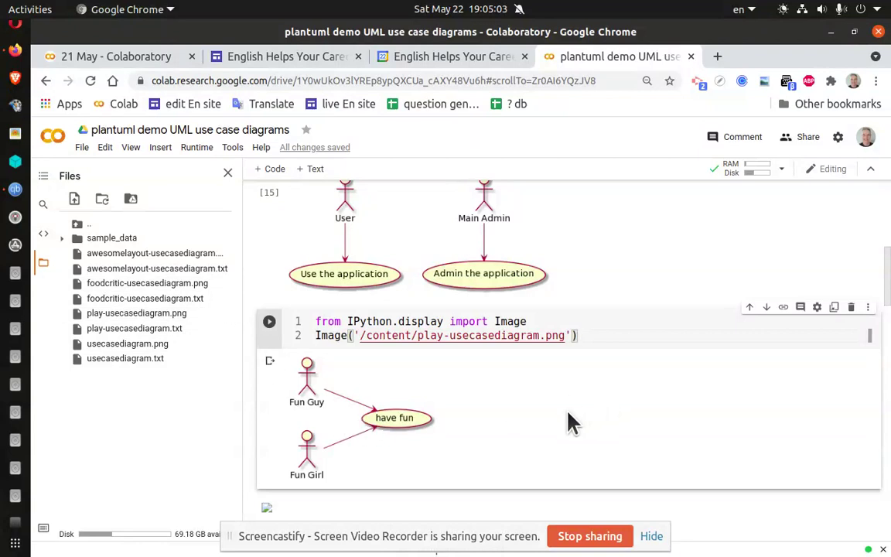
- Clear the displayed Fun Guy and Fun Girl diagram, leaving a broken image
left_click(269, 362)
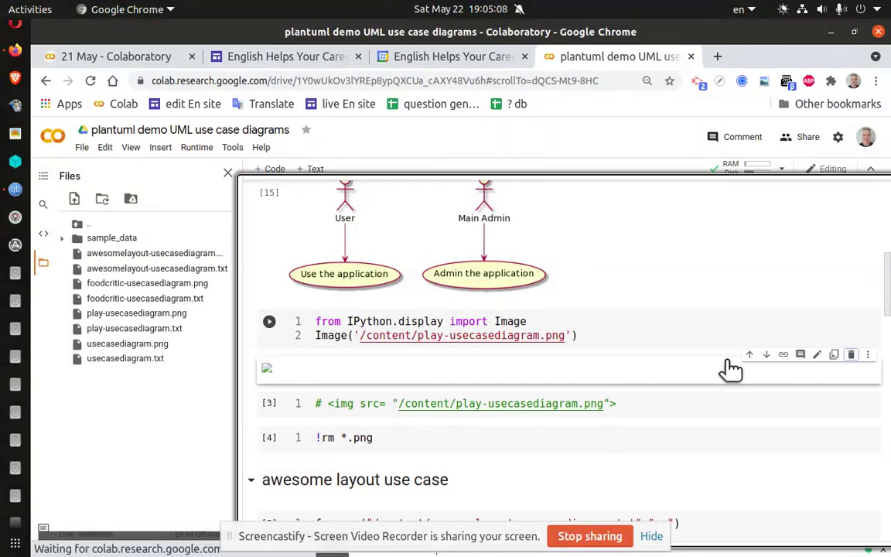
- Trash the broken-image cell, then the '# <img src=...>' cell
left_click(364, 388)
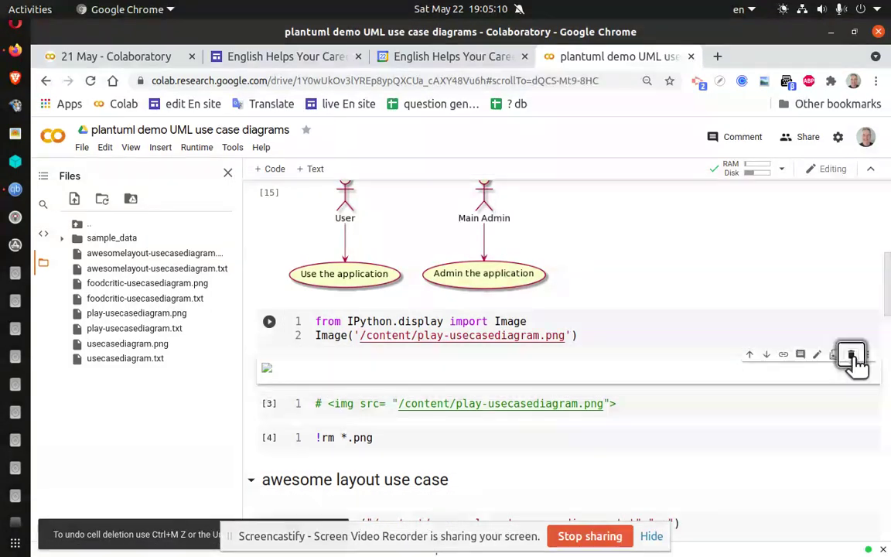
left_click(852, 356)
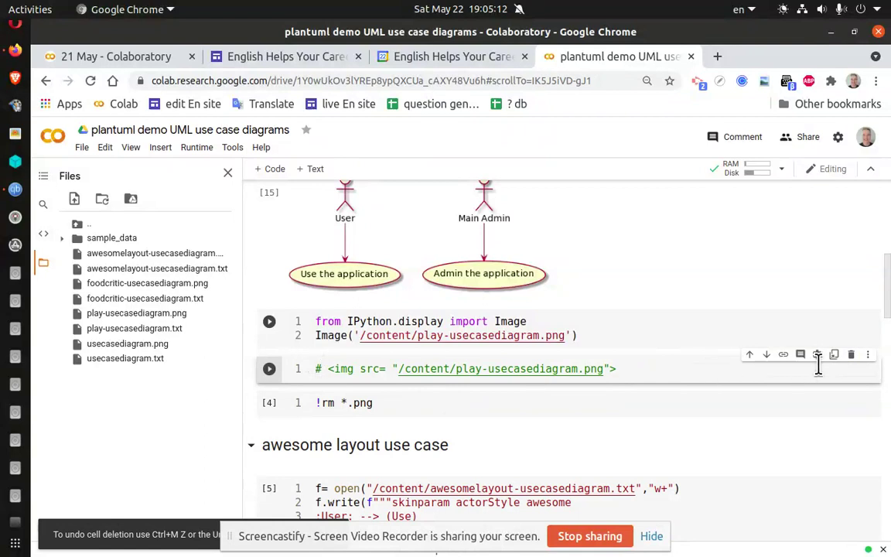
left_click(852, 356)
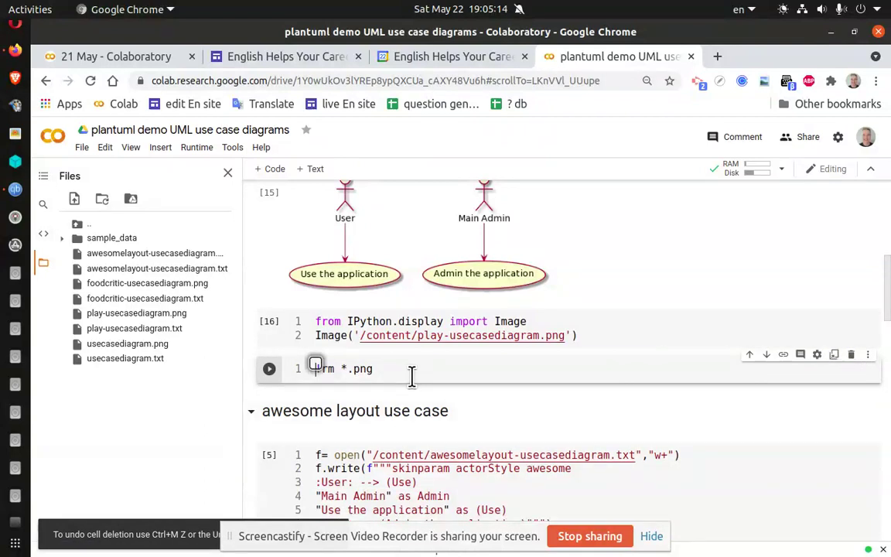
scroll(562, 341, "up", 1)
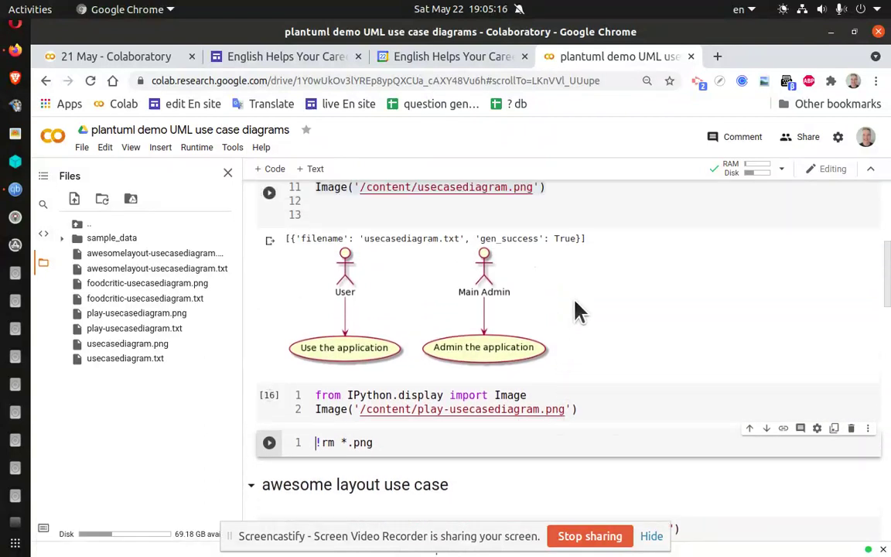